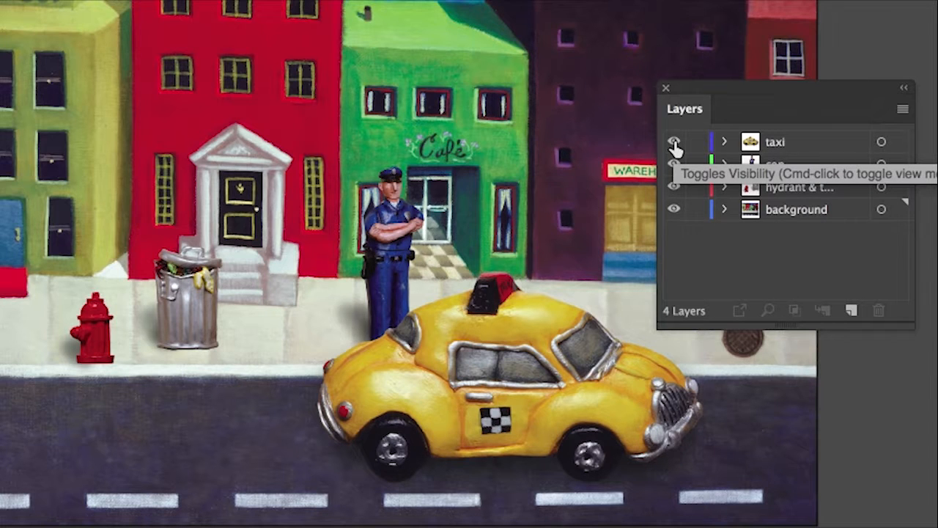
Hide the taxi, cop, hydrant and background layers one after another, starting with the topmost
click(674, 142)
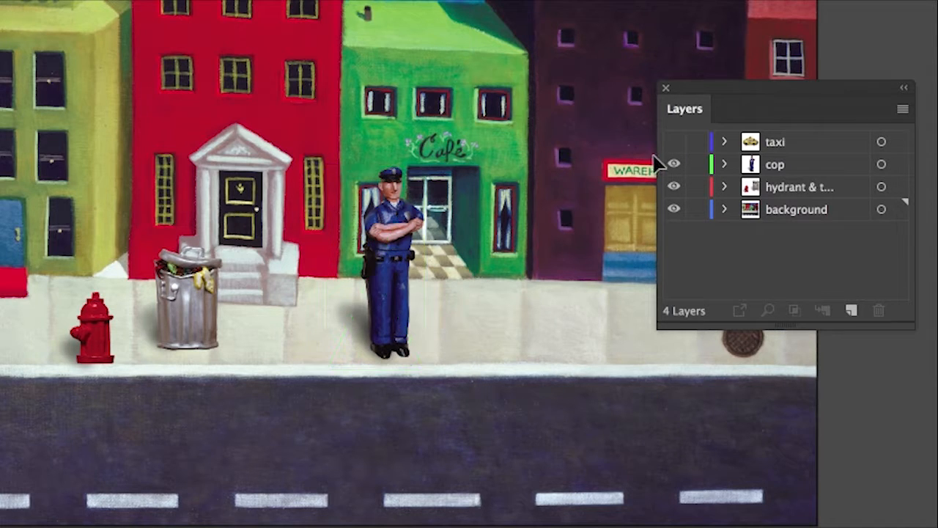
click(674, 166)
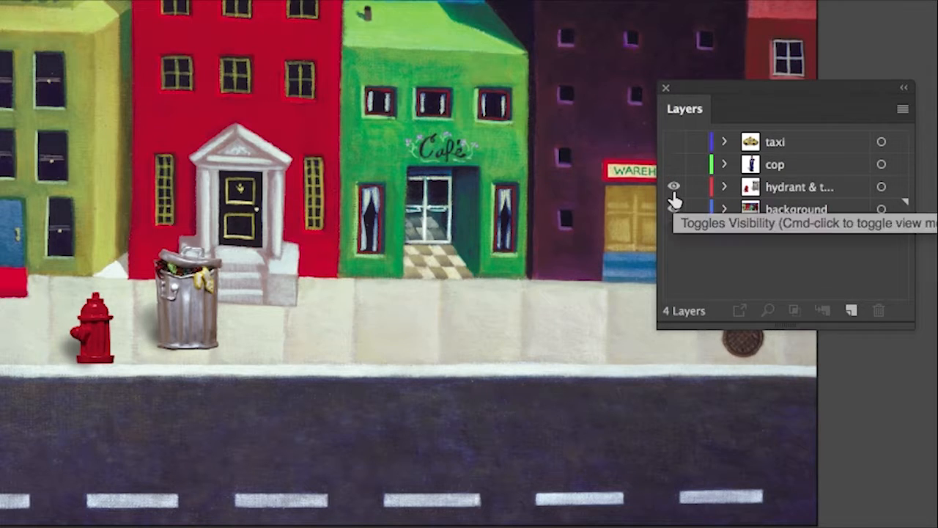
click(673, 192)
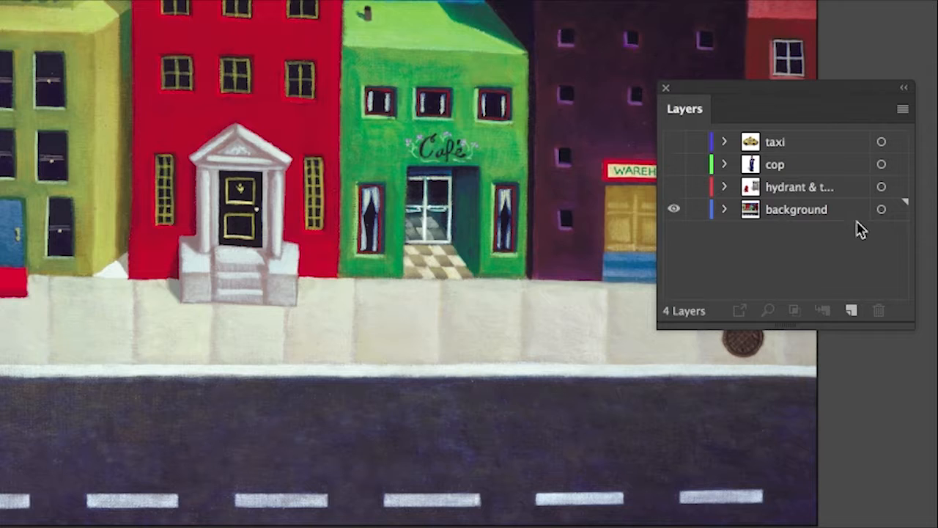
click(674, 211)
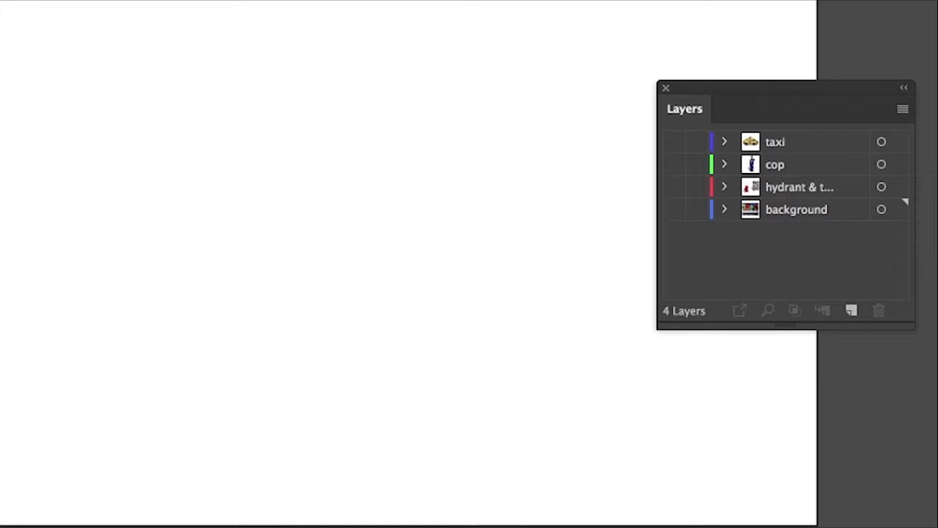
Make the background, hydrant, cop and taxi layers visible again, from the lowest layer upwards
click(671, 210)
click(673, 186)
click(674, 164)
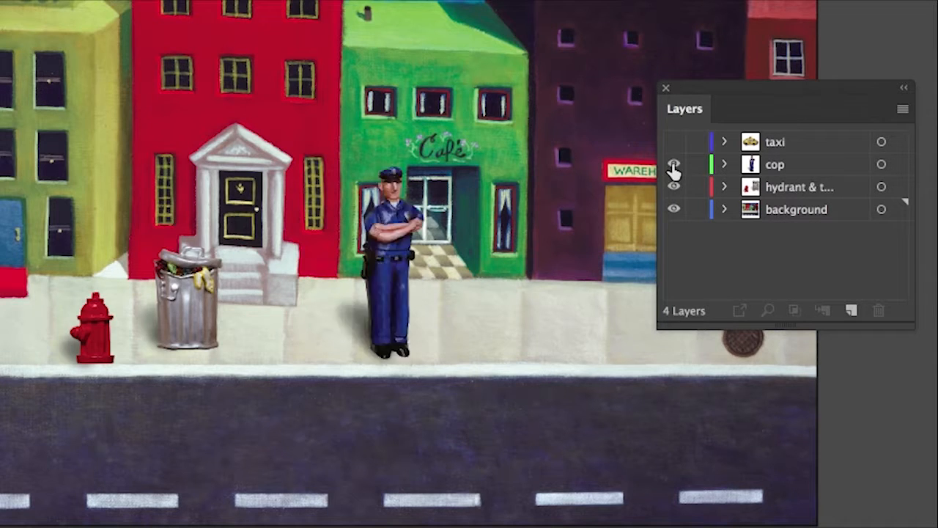
click(673, 142)
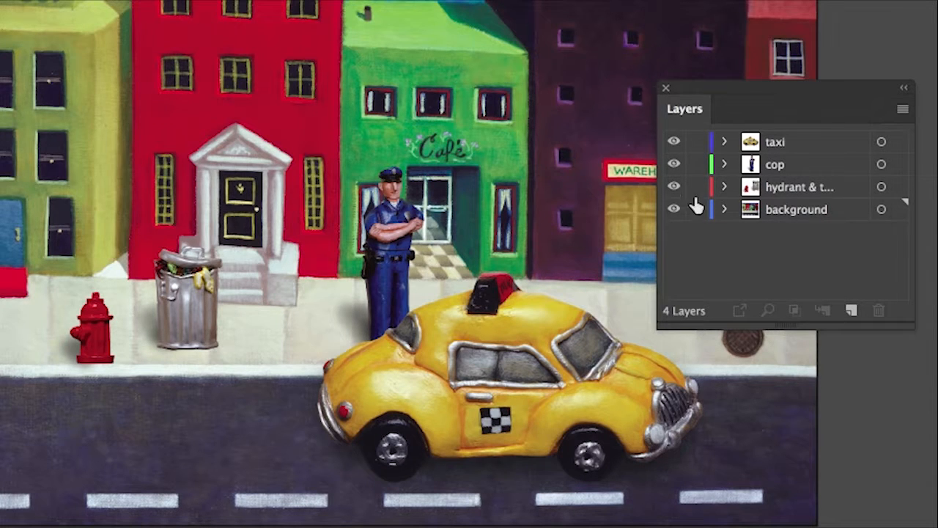
Lock the taxi layer and test the lock by trying to move the taxi and the cop, undoing the cop's move
click(695, 143)
drag(428, 387, 530, 324)
drag(394, 248, 351, 146)
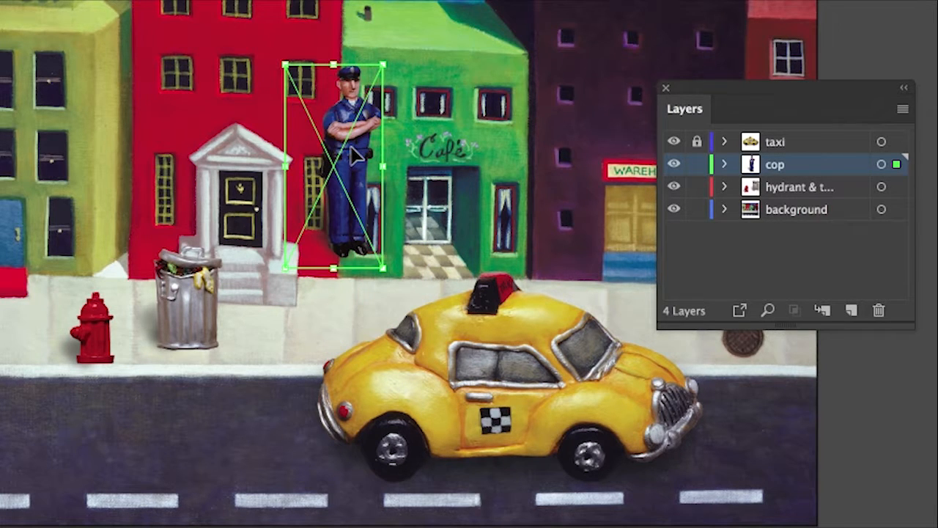
key(ctrl+z)
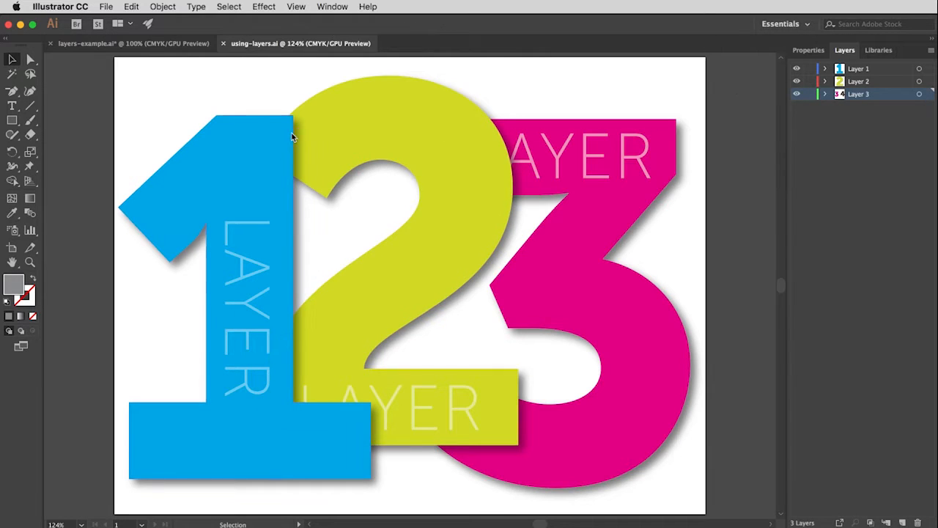
Reorder the layers by moving Layer 1 directly below Layer 2 and Layer 3 to the top of the stack
click(876, 70)
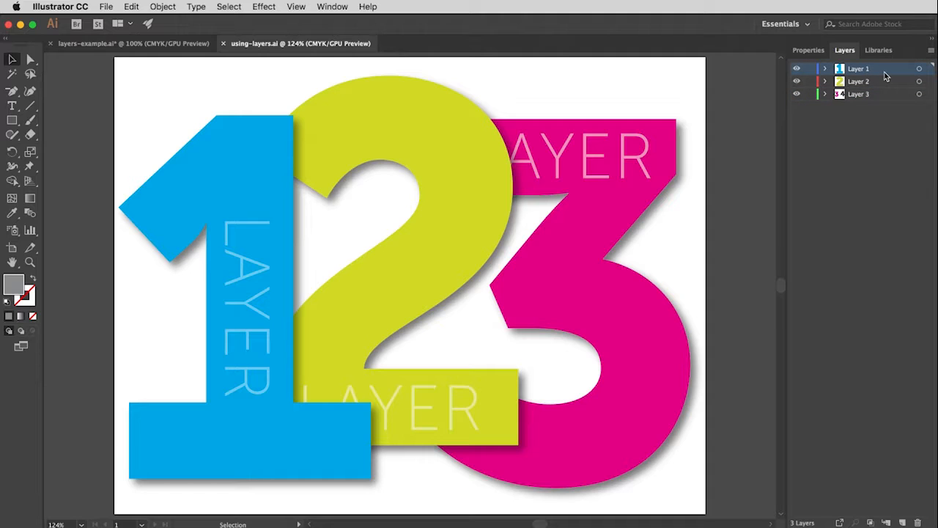
drag(883, 72, 881, 86)
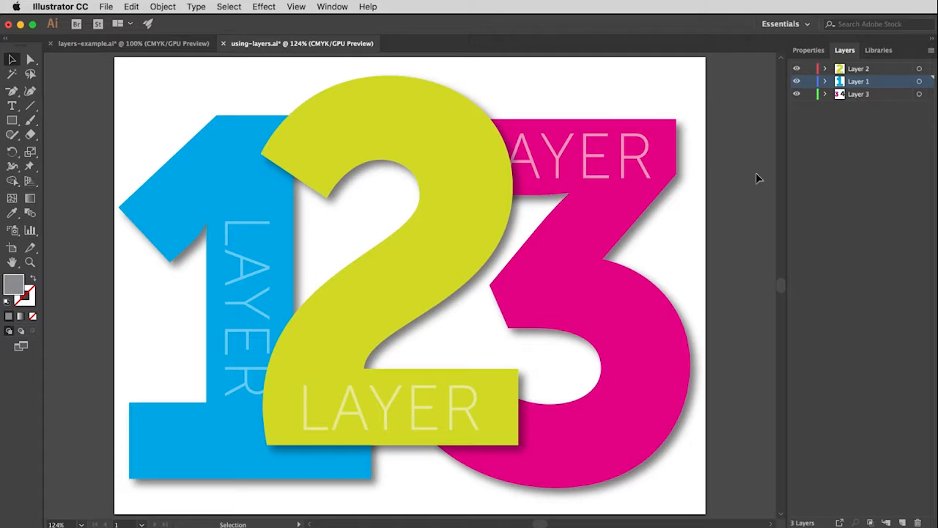
click(373, 144)
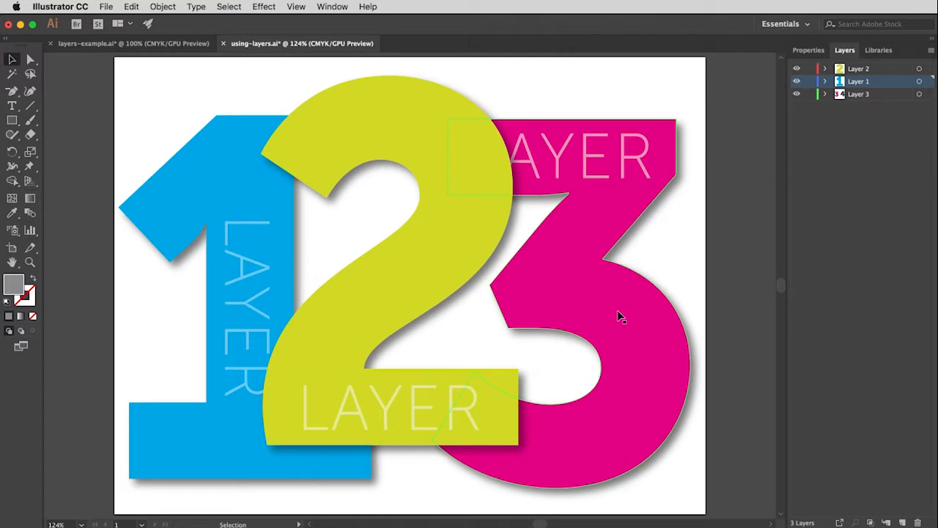
click(884, 95)
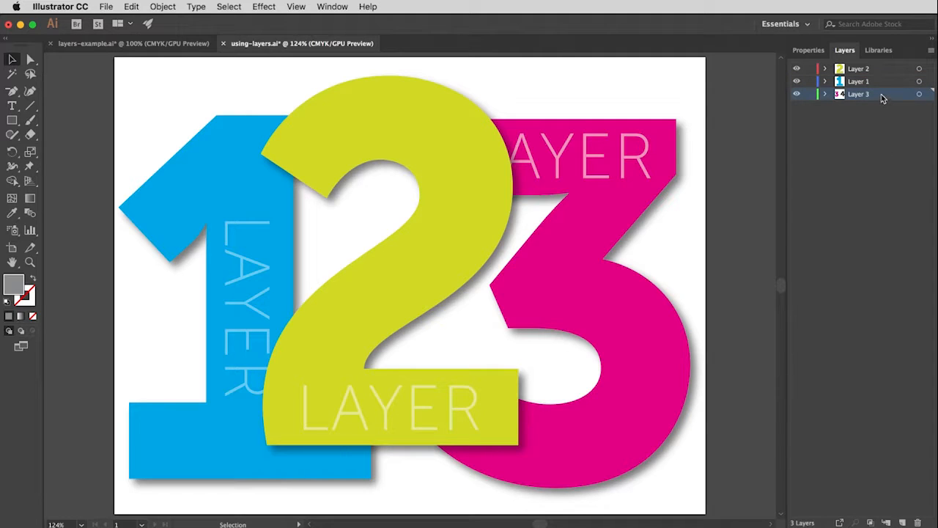
drag(881, 94, 880, 66)
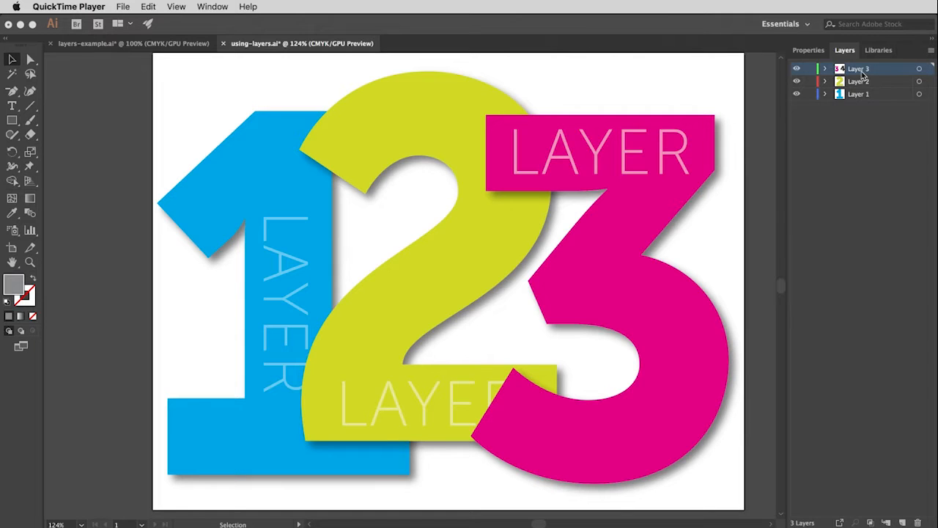
Rename Layer 3 as "three"
double_click(859, 68)
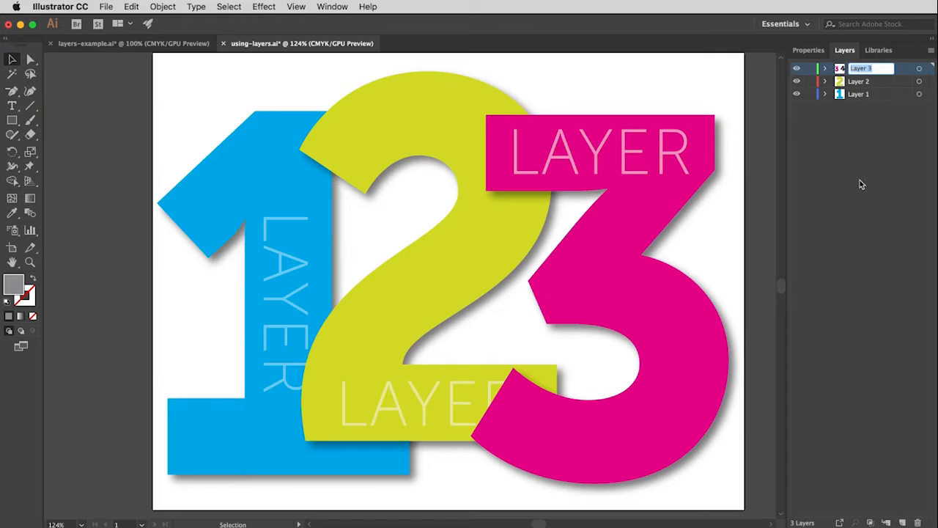
text(three)
key(Return)
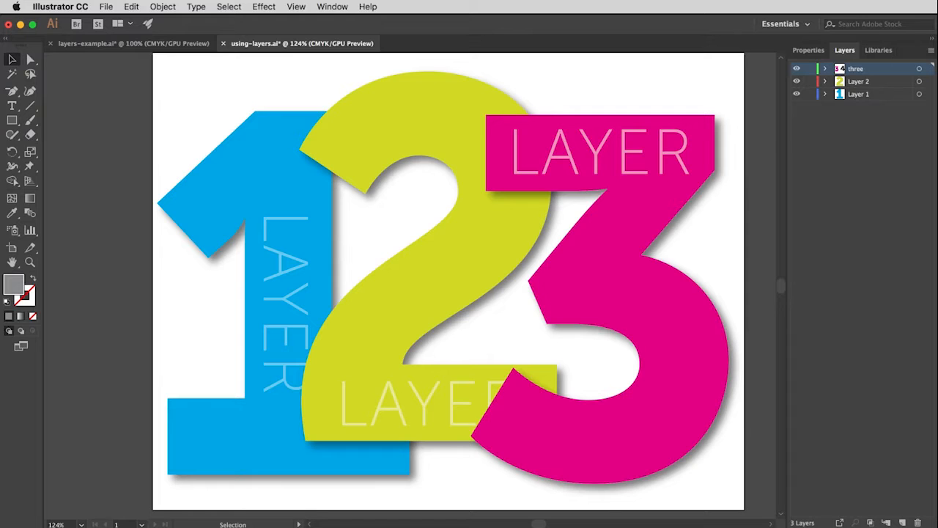
Undock the Layers panel as a floating panel and create a new layer directly above Layer 2
drag(845, 50, 755, 144)
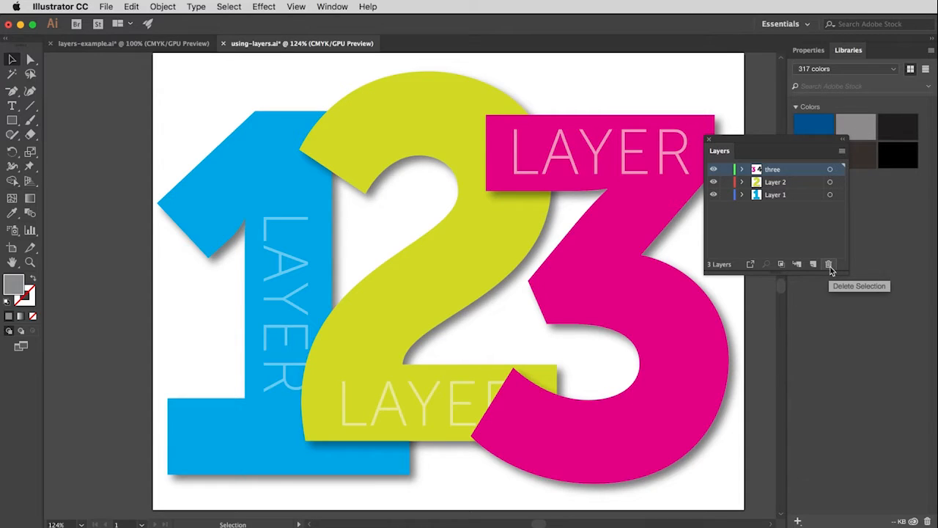
click(809, 184)
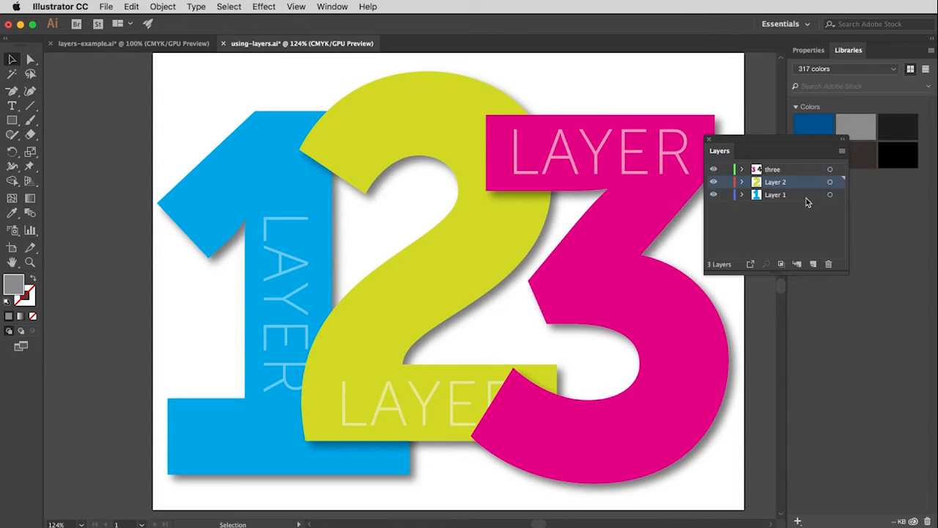
click(806, 196)
click(805, 182)
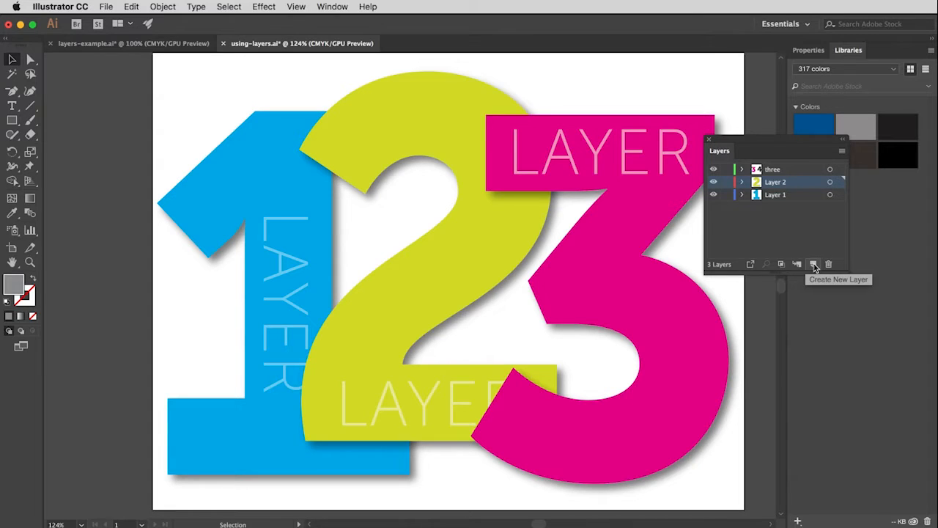
click(813, 264)
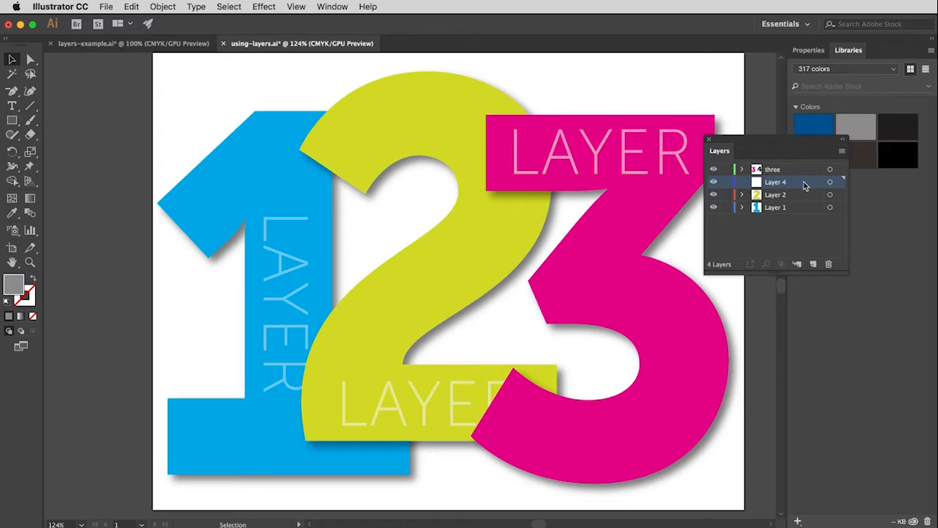
Move the new empty layer to the top of the stack and rename it "four"
drag(803, 183, 806, 170)
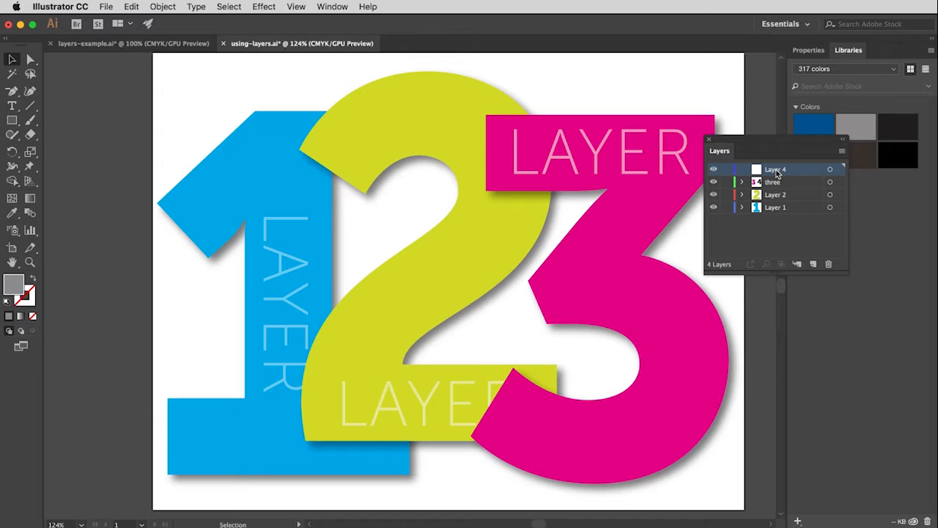
double_click(777, 171)
text(four)
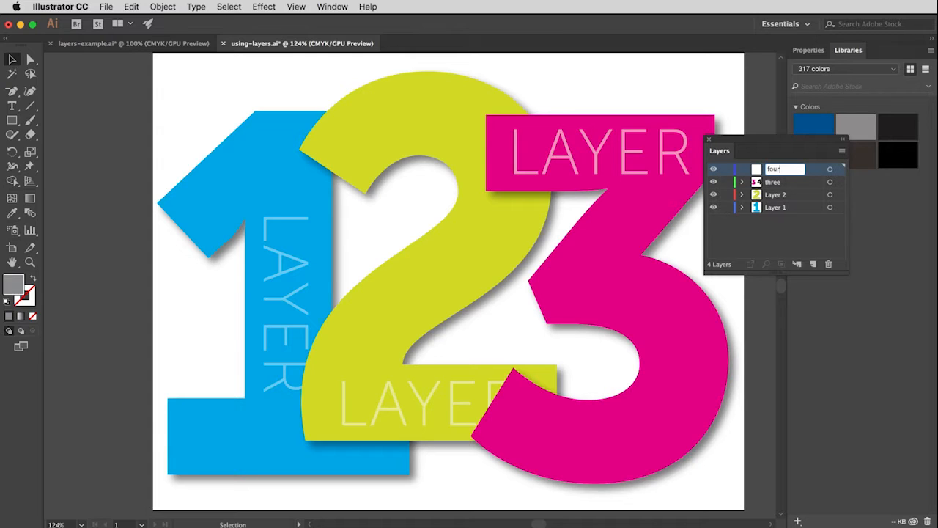
key(Return)
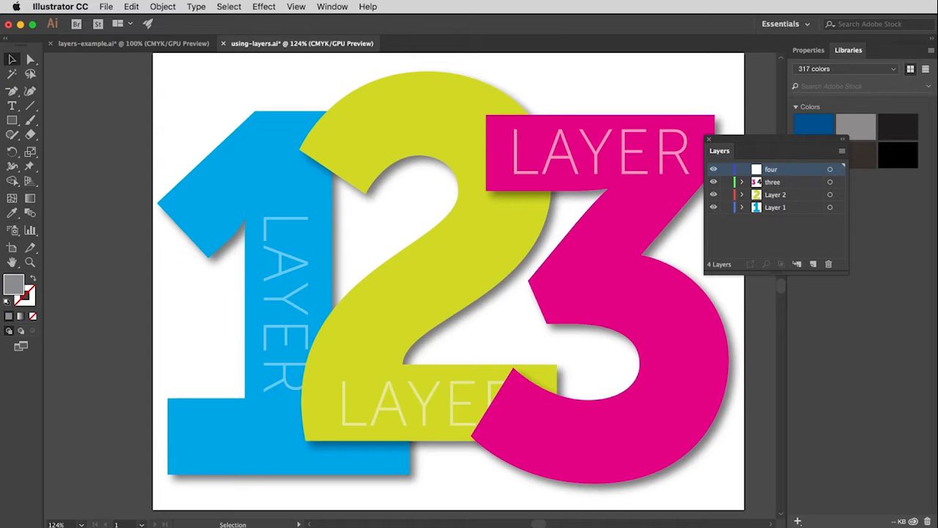
Move the black 4 artwork from outside the artboard onto it, overlapping the magenta 3, and fit the artboard in the window
drag(683, 260, 402, 254)
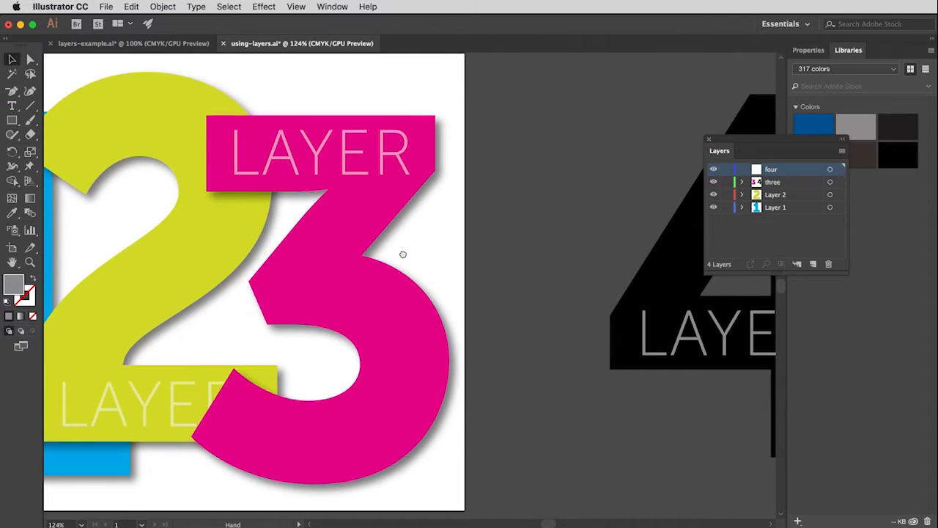
click(658, 279)
drag(663, 280, 271, 267)
key(a)
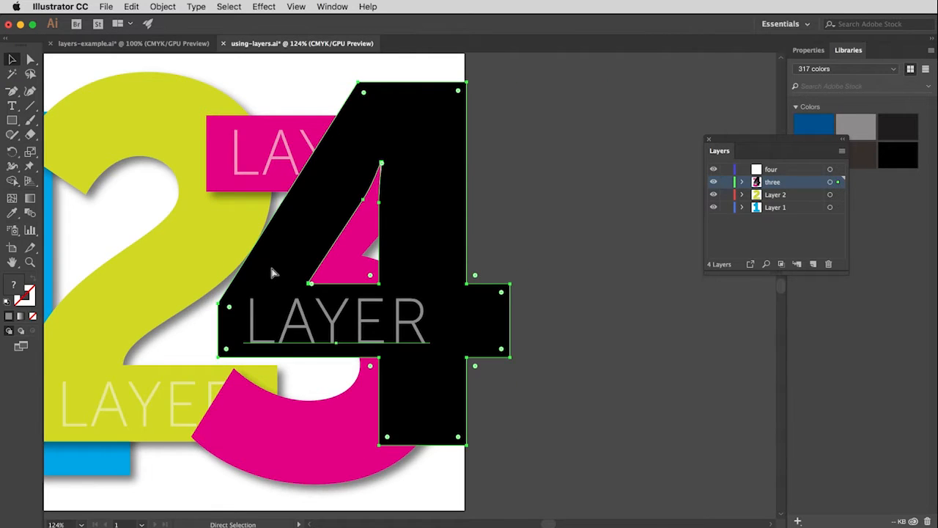
key(super+0)
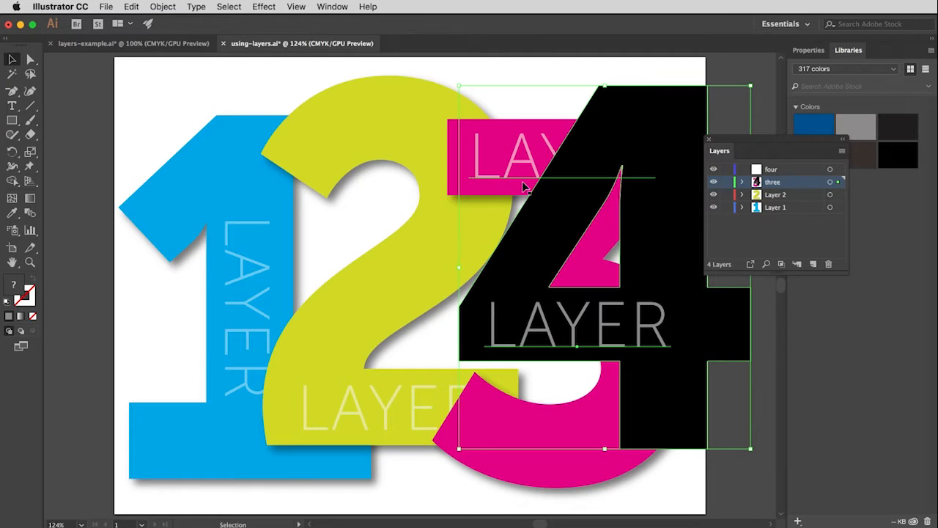
Transfer the selected black 4 artwork from layer three to layer four, and check it by hiding and showing layer four
click(797, 170)
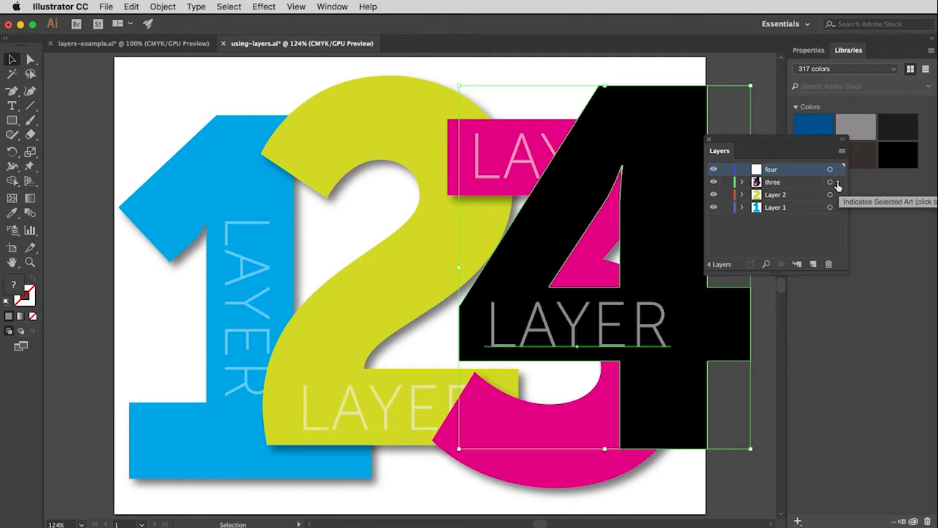
drag(836, 183, 838, 170)
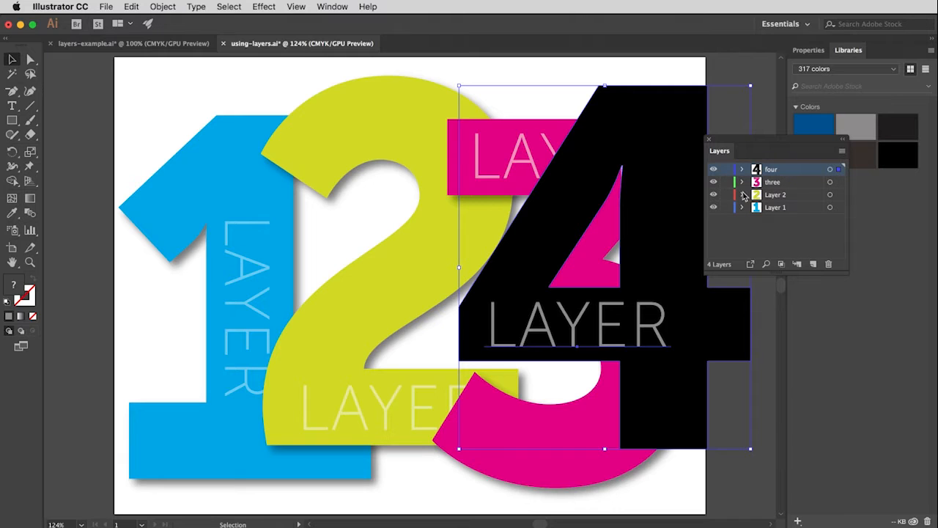
click(713, 170)
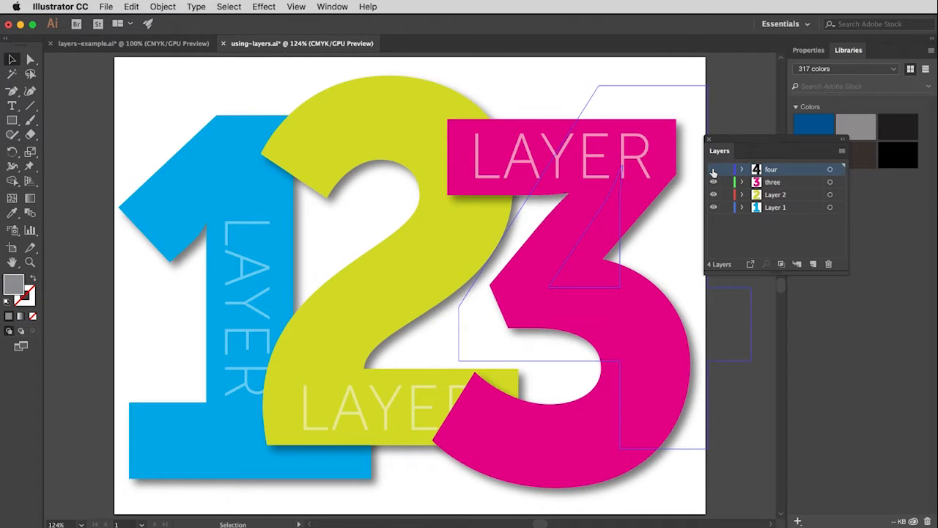
click(713, 170)
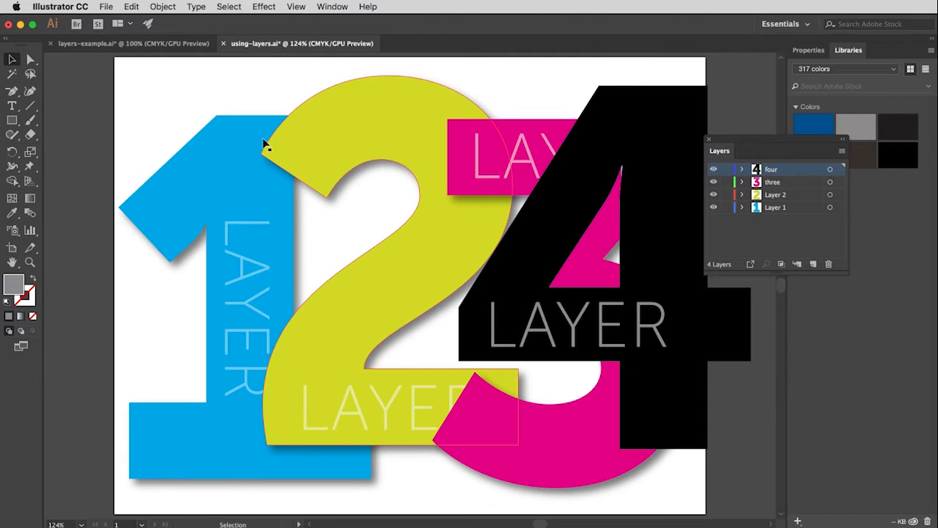
Select the blue 1, the yellow-green 2 and the magenta 3 in turn to check which layer each belongs to
click(219, 147)
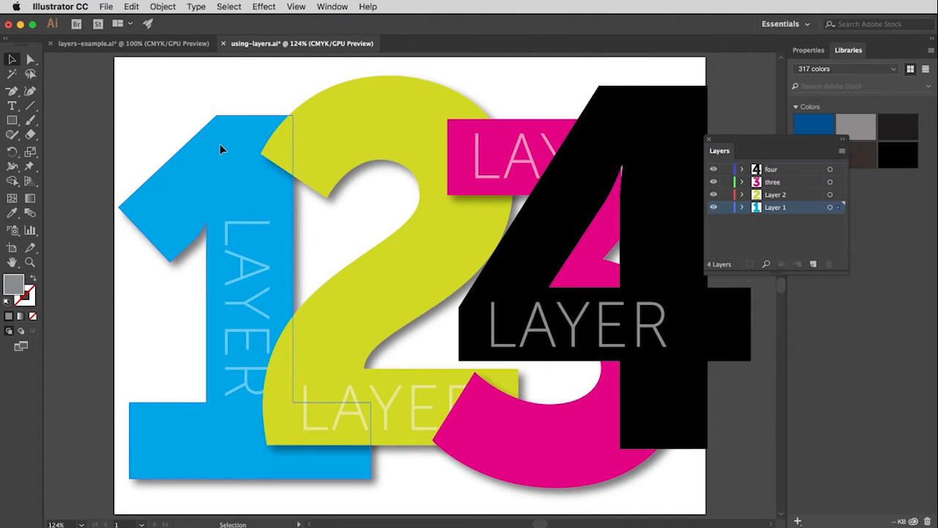
click(438, 255)
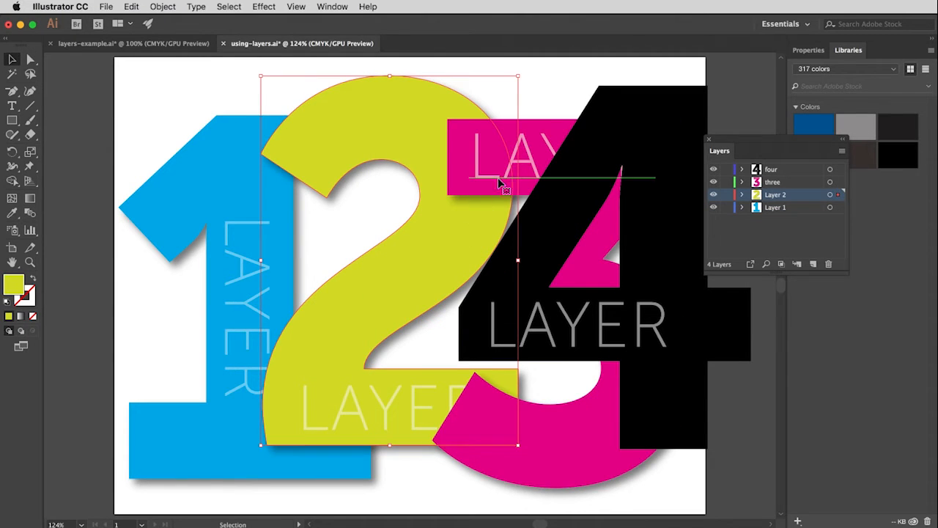
click(568, 465)
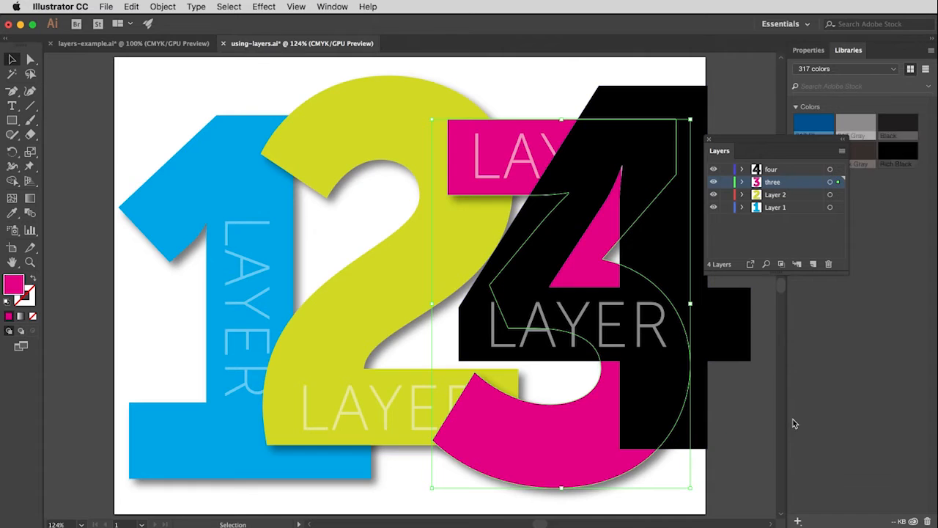
Expand Layer 1 to examine its contents, look inside its group, and highlight the group's entry
click(742, 208)
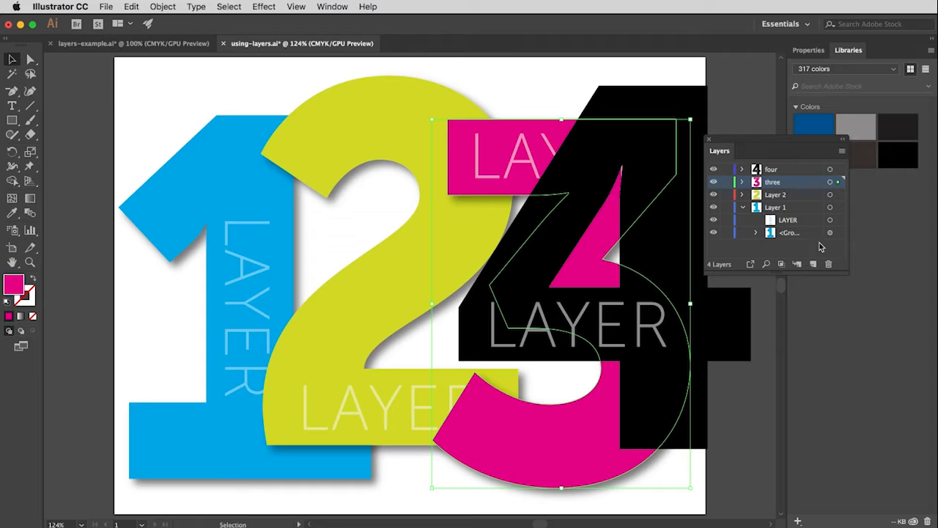
click(757, 233)
click(757, 233)
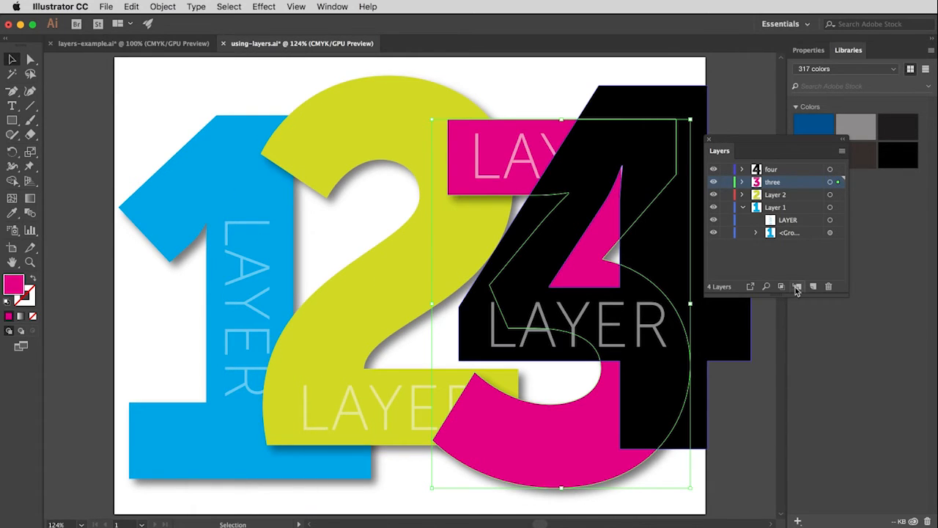
click(811, 235)
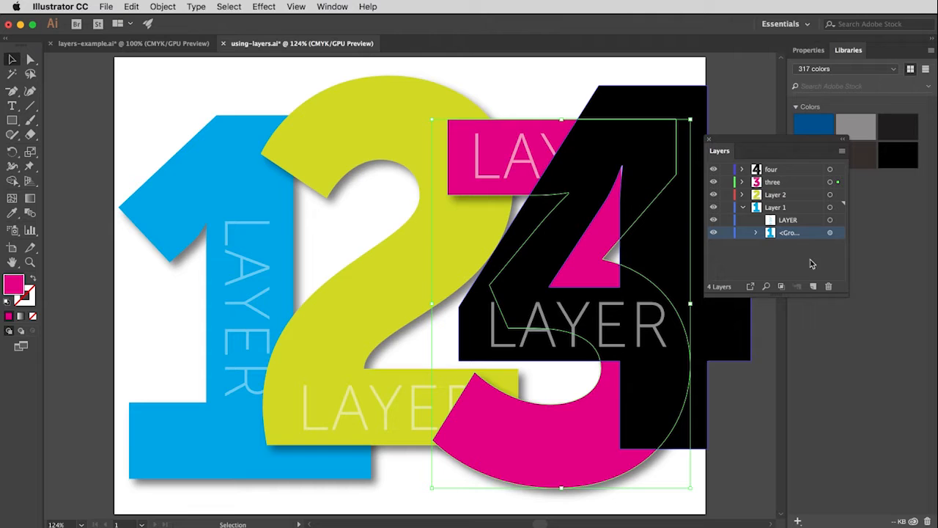
Move Layer 1's group above its LAYER text, toggle the group's visibility to check the overlap, and return the text above the group
drag(813, 235, 812, 217)
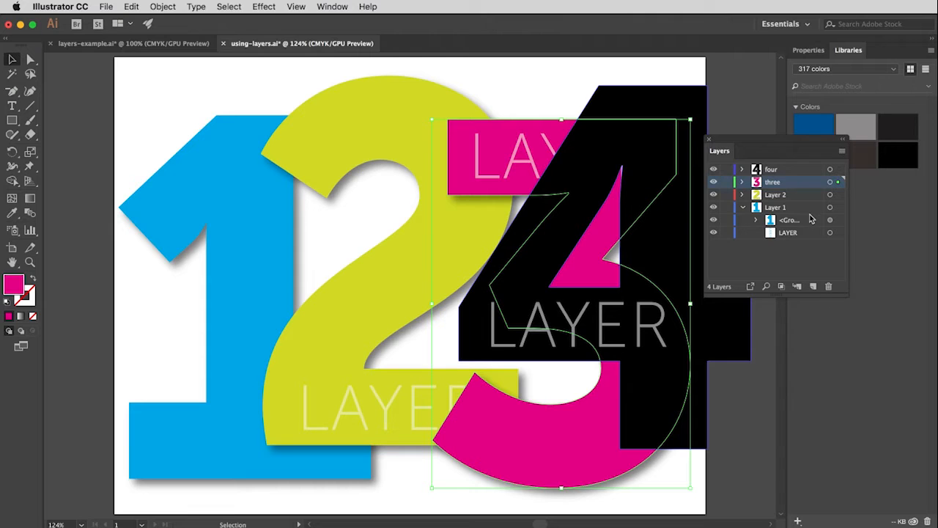
click(713, 220)
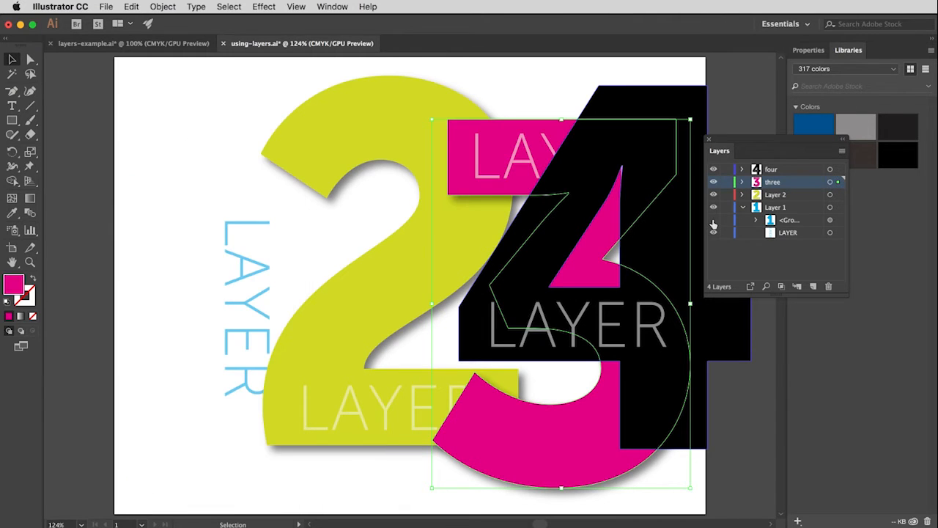
click(713, 220)
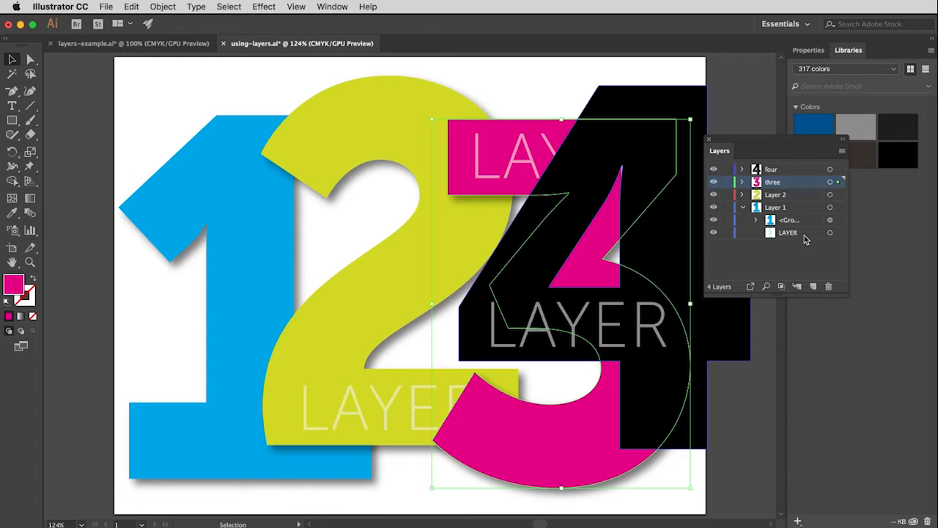
drag(804, 236, 802, 215)
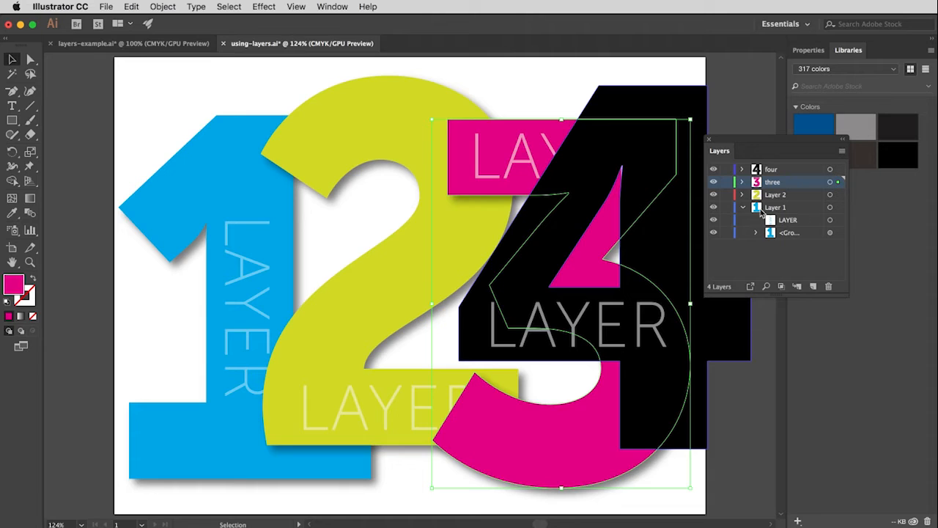
Collapse Layer 1 and hide layer four, leaving no artwork selected
click(742, 210)
click(714, 170)
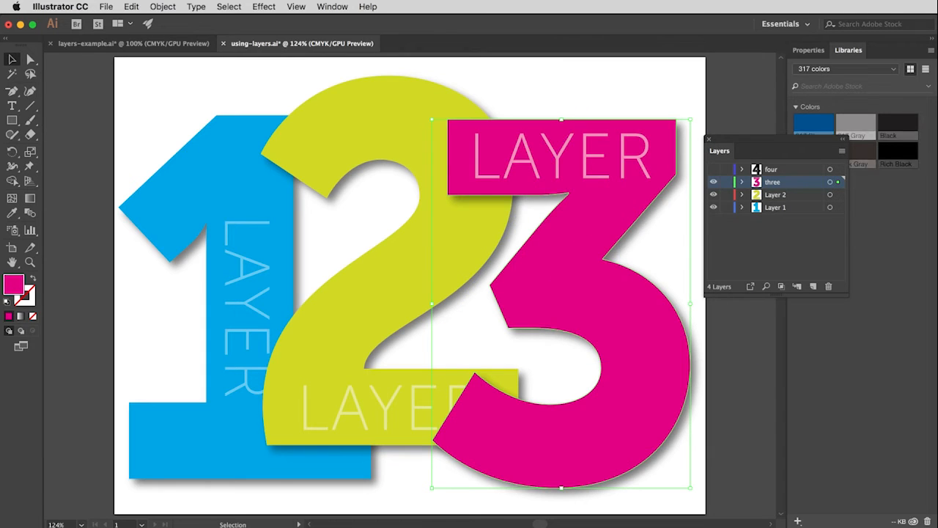
click(748, 497)
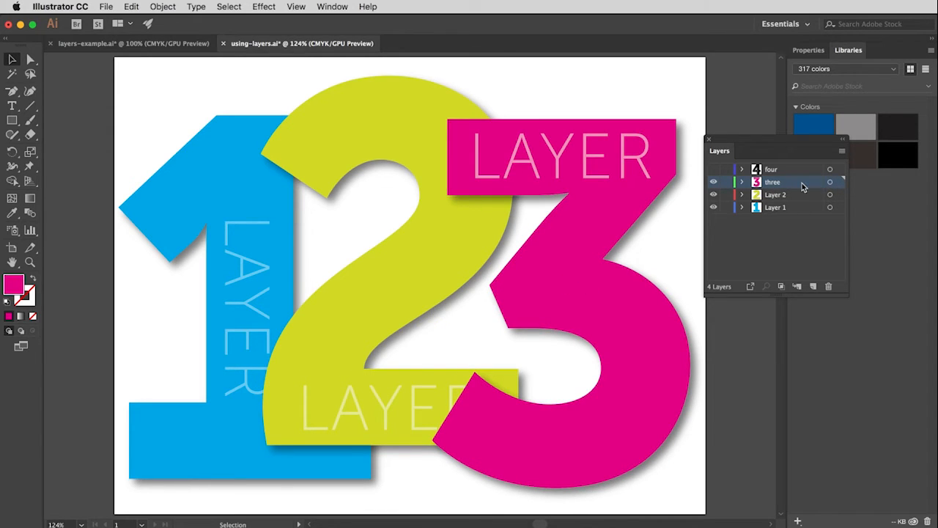
Duplicate layer three and delete the LAYER text from the duplicate
click(843, 153)
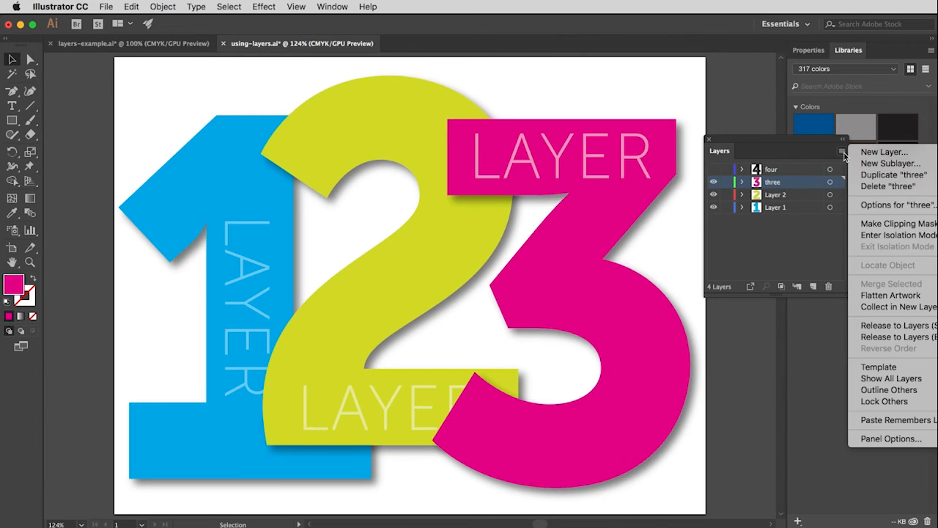
click(876, 176)
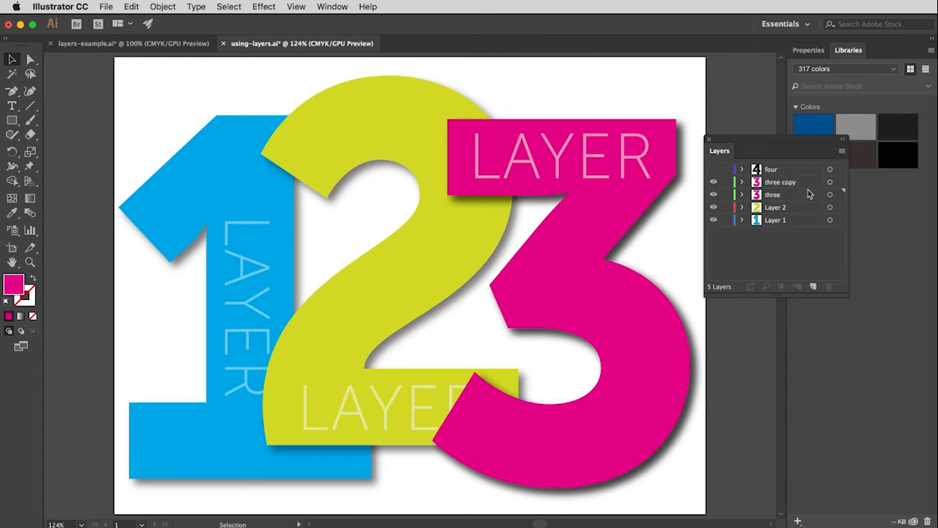
click(645, 173)
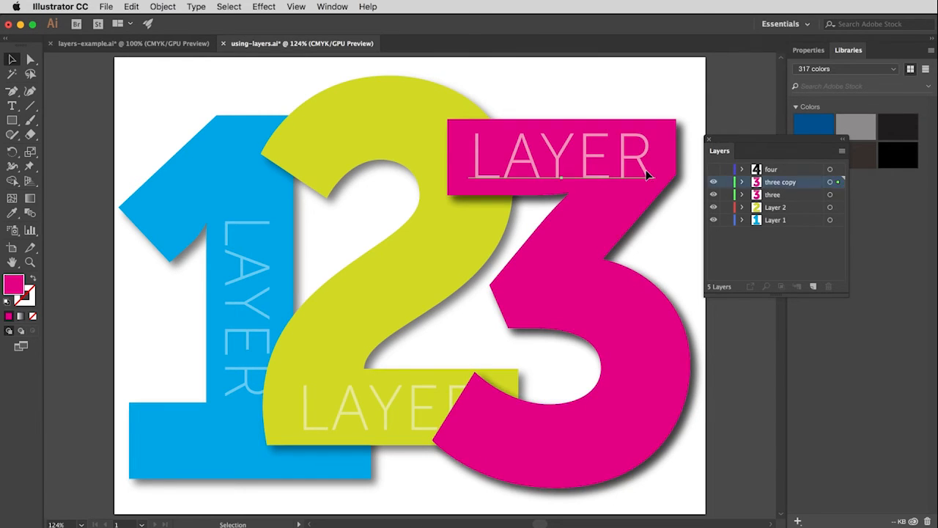
key(Delete)
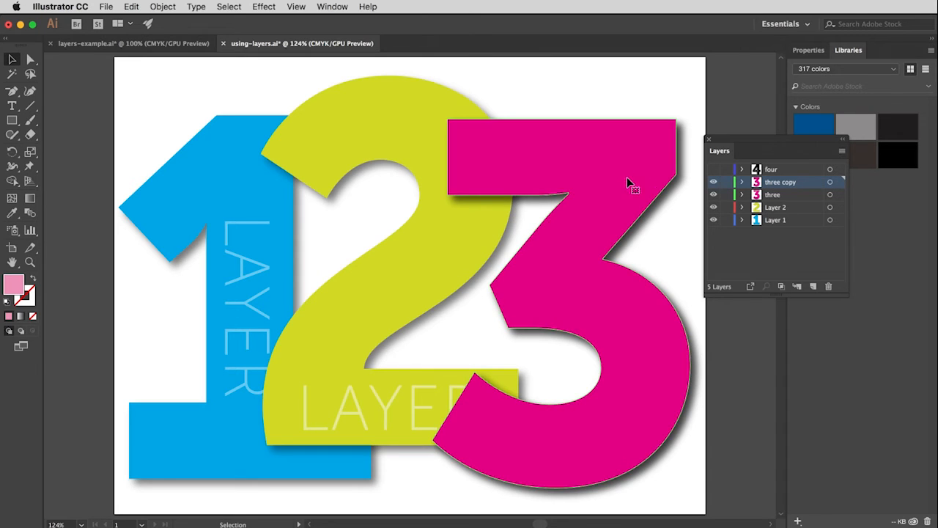
Fill the duplicated 3 with CSUF Orange and move it over the blue 1 and the yellow-green 2
click(623, 183)
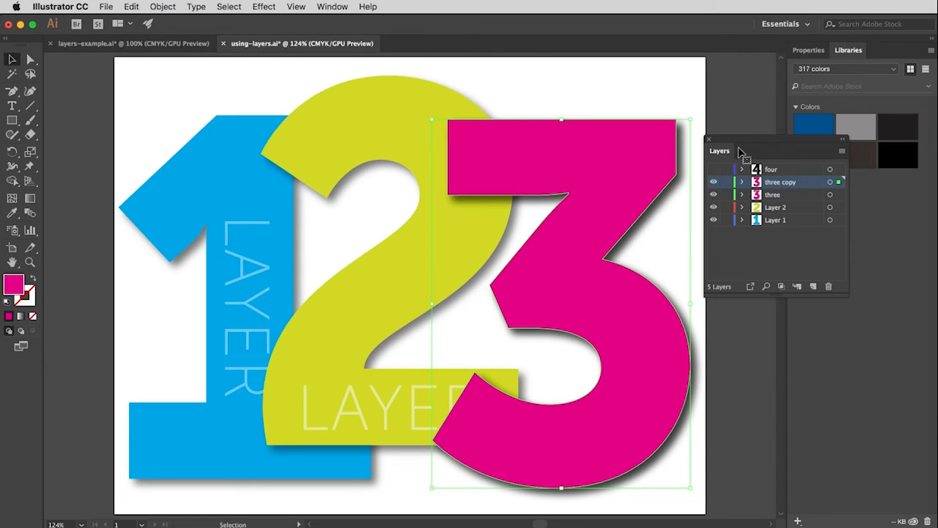
drag(741, 143, 752, 221)
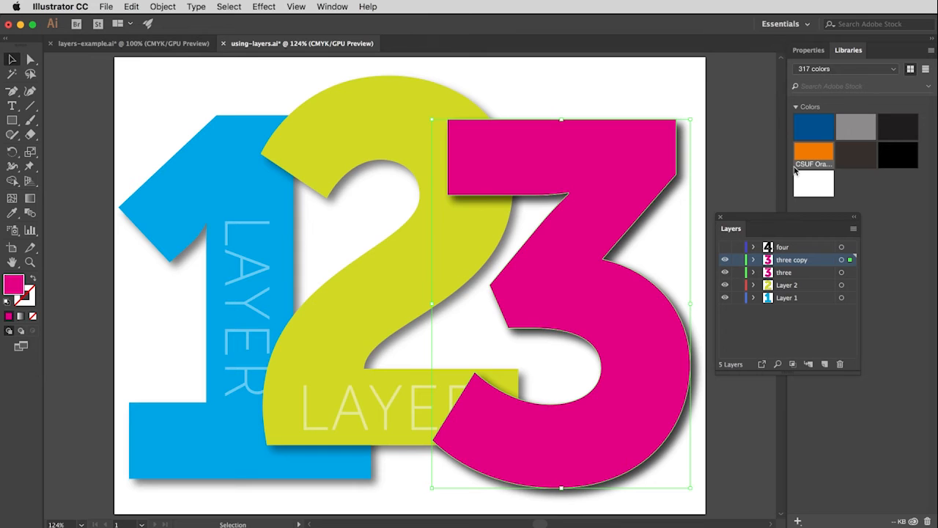
click(812, 154)
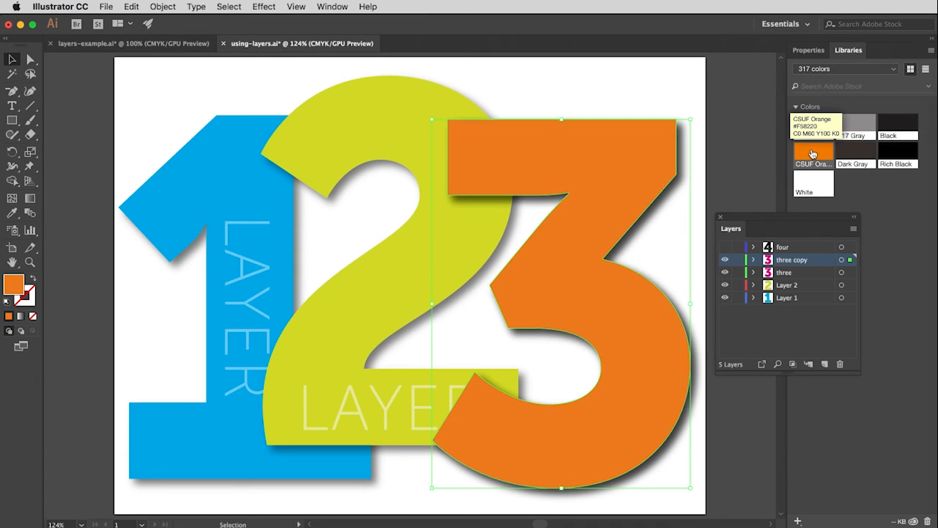
drag(666, 393, 370, 330)
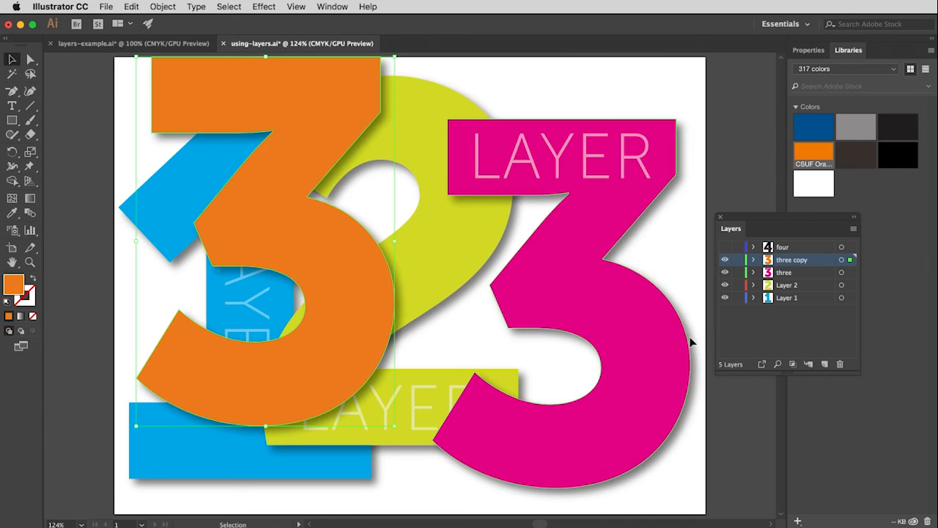
Reorder the three copy layer below Layer 1 and shift the orange 3 behind the yellow-green 2, leaving it deselected
drag(814, 264, 812, 309)
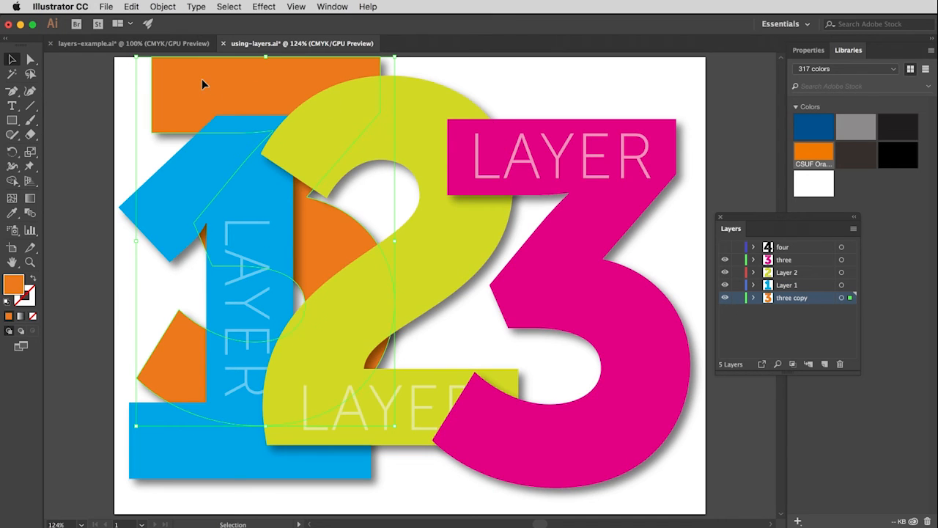
drag(203, 81, 319, 74)
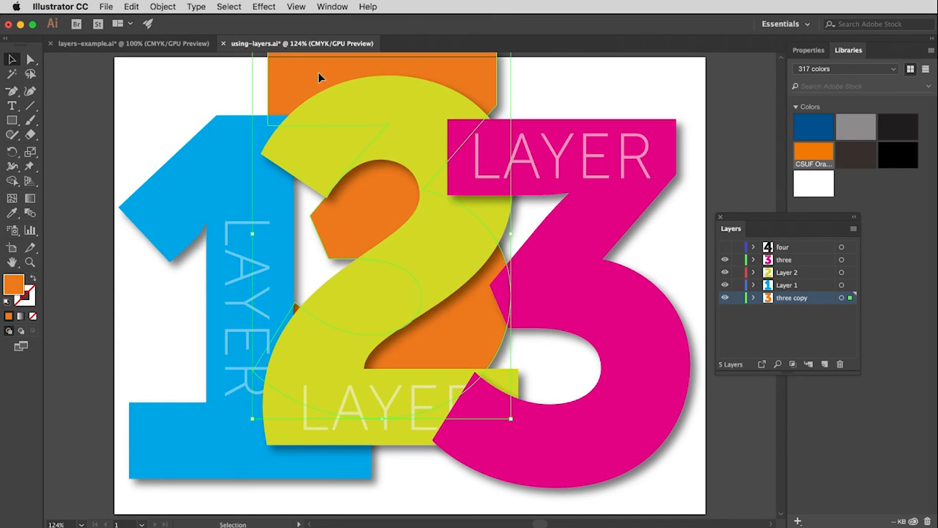
click(92, 99)
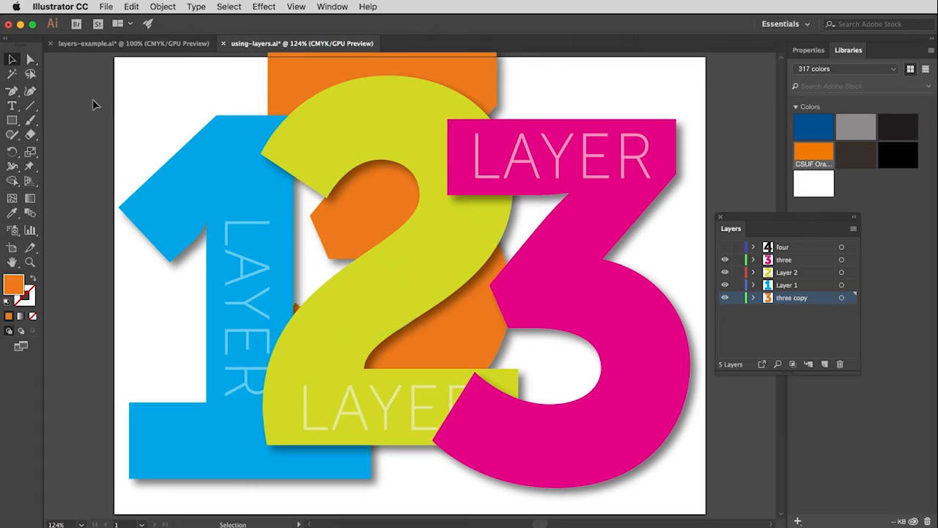